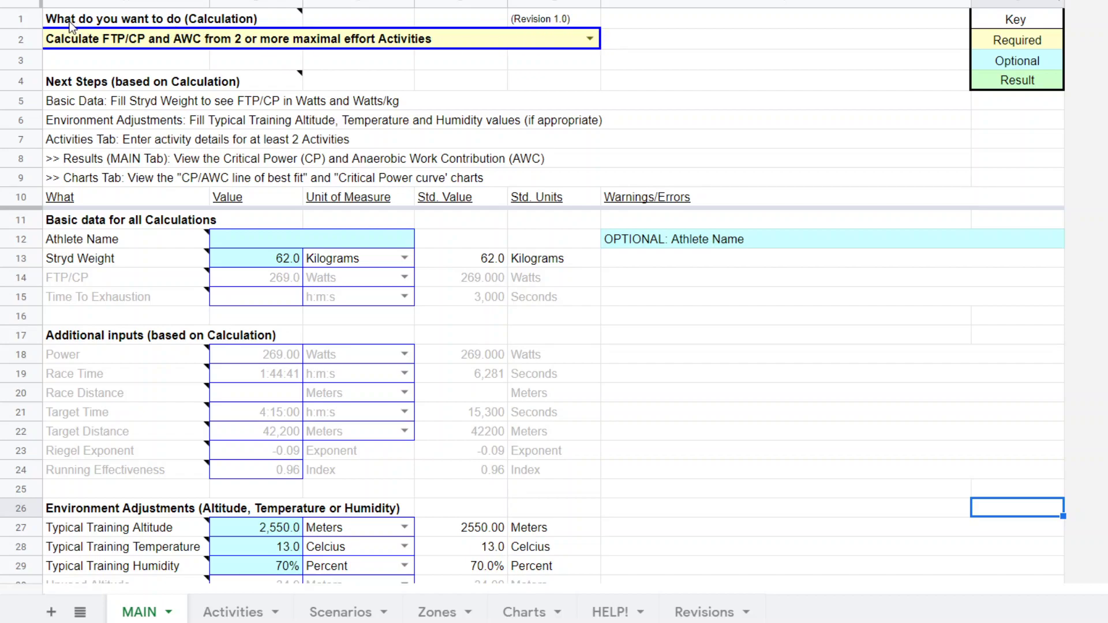
Keep the MAIN calculation as FTP/CP and AWC, and scroll through its inputs.
click(591, 39)
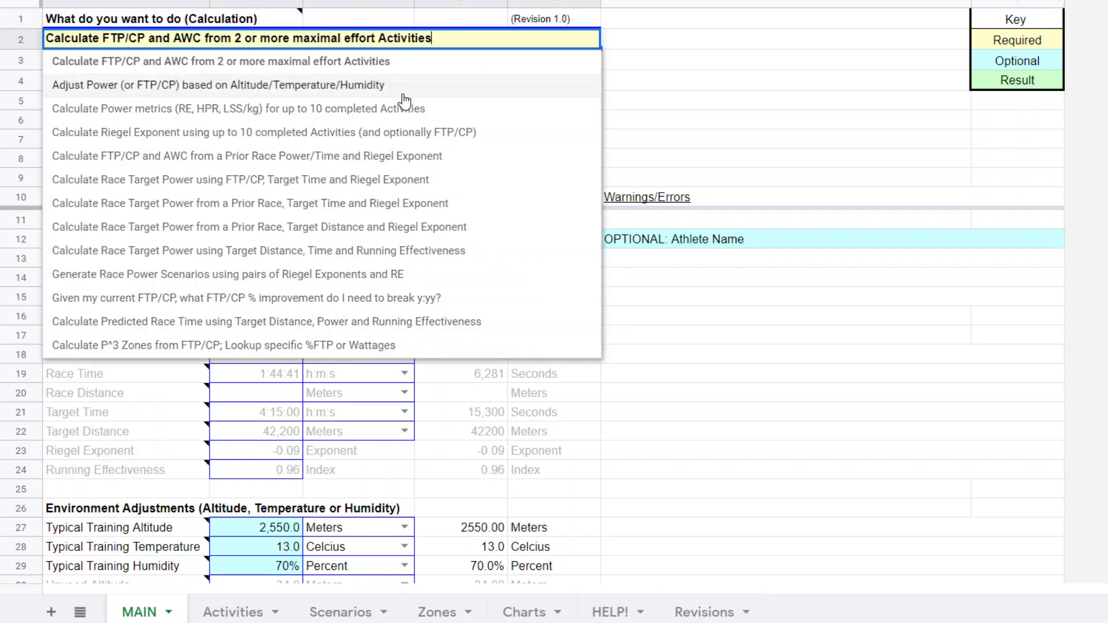
click(239, 66)
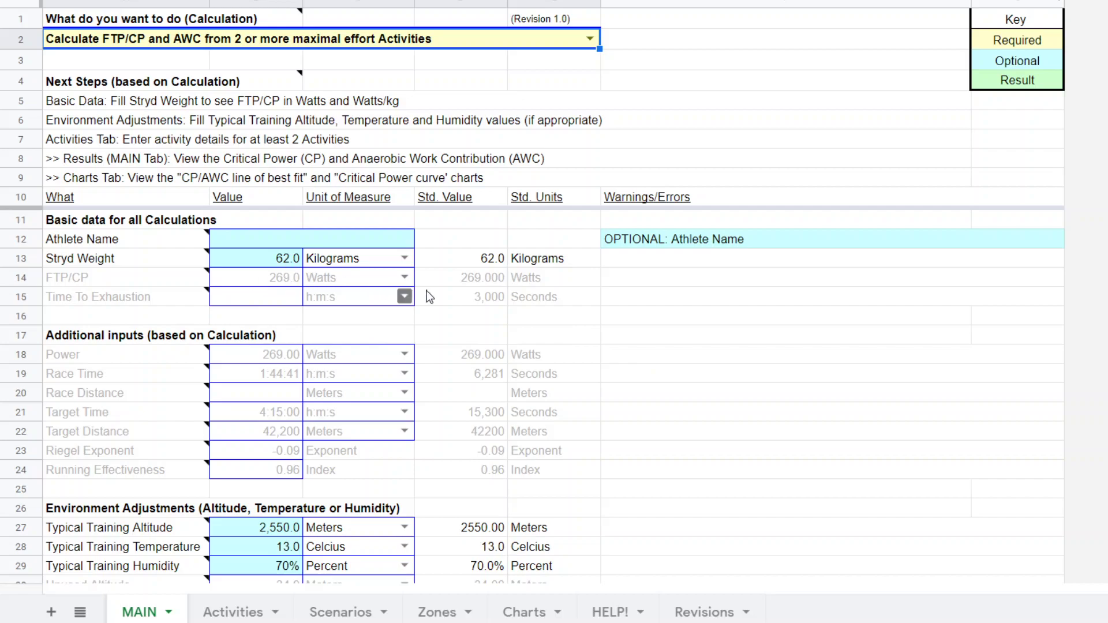
scroll(404, 297, down, 4)
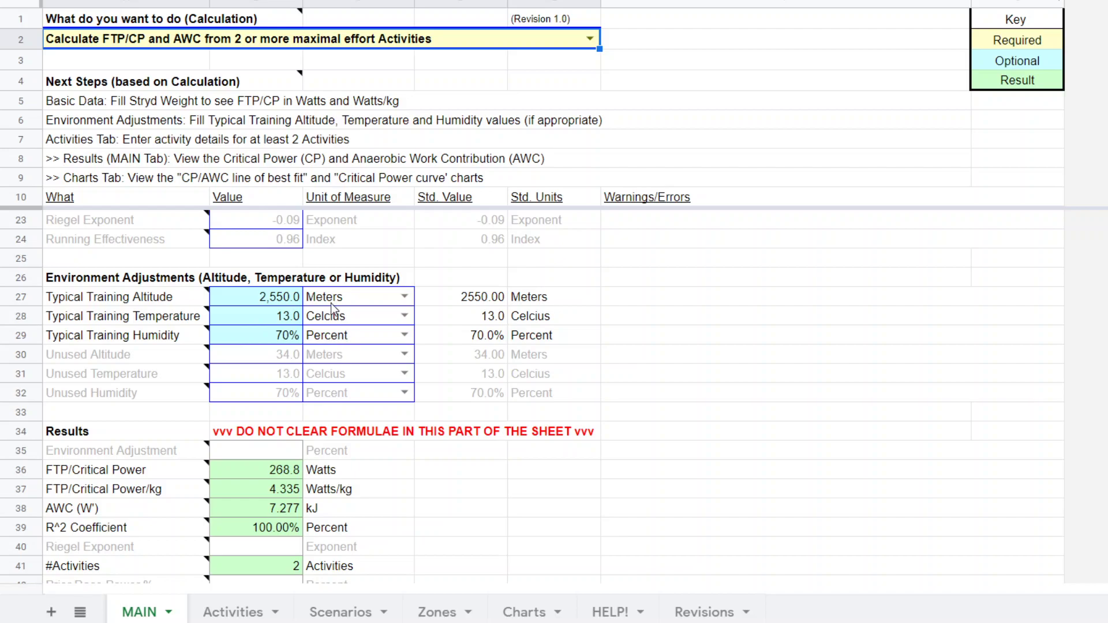
scroll(324, 296, down, 2)
scroll(324, 296, up, 2)
scroll(387, 331, up, 3)
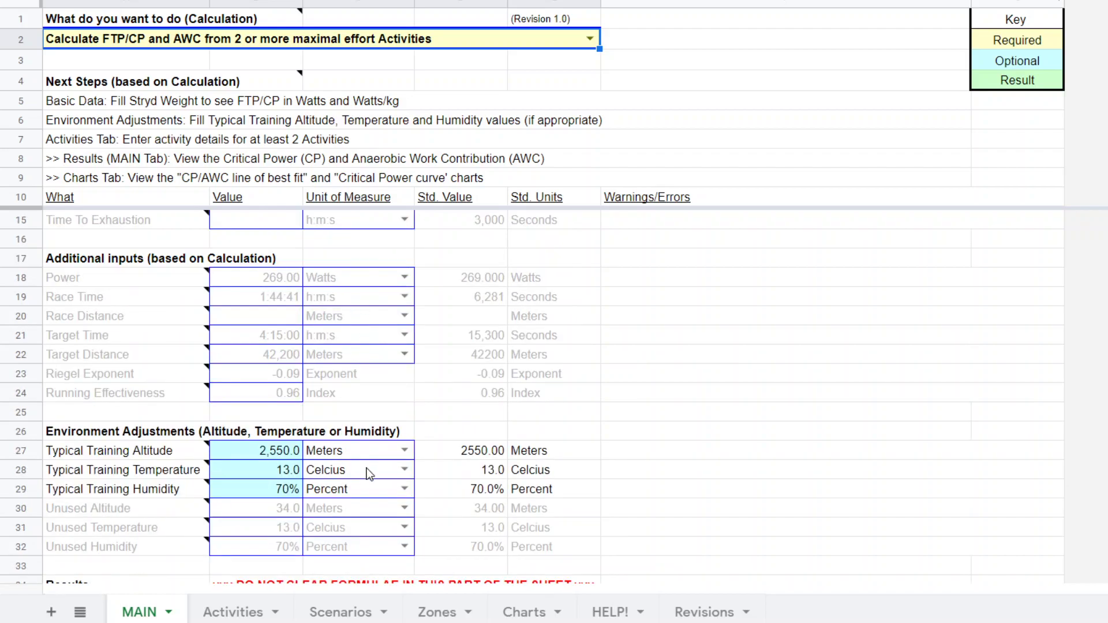
scroll(584, 396, down, 3)
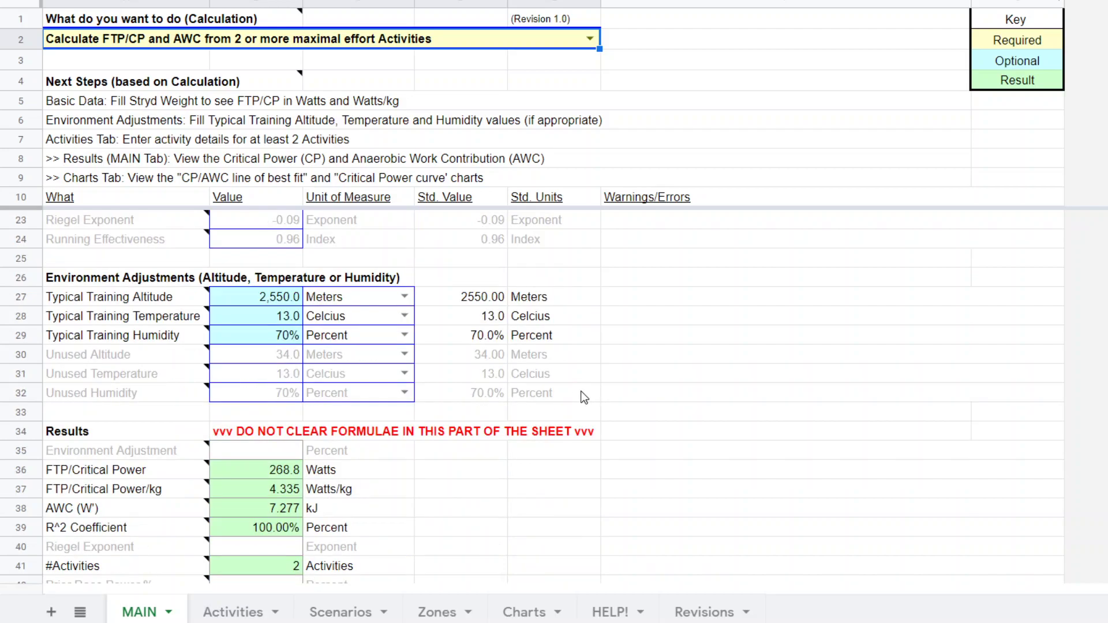
scroll(584, 396, up, 2)
scroll(572, 412, up, 2)
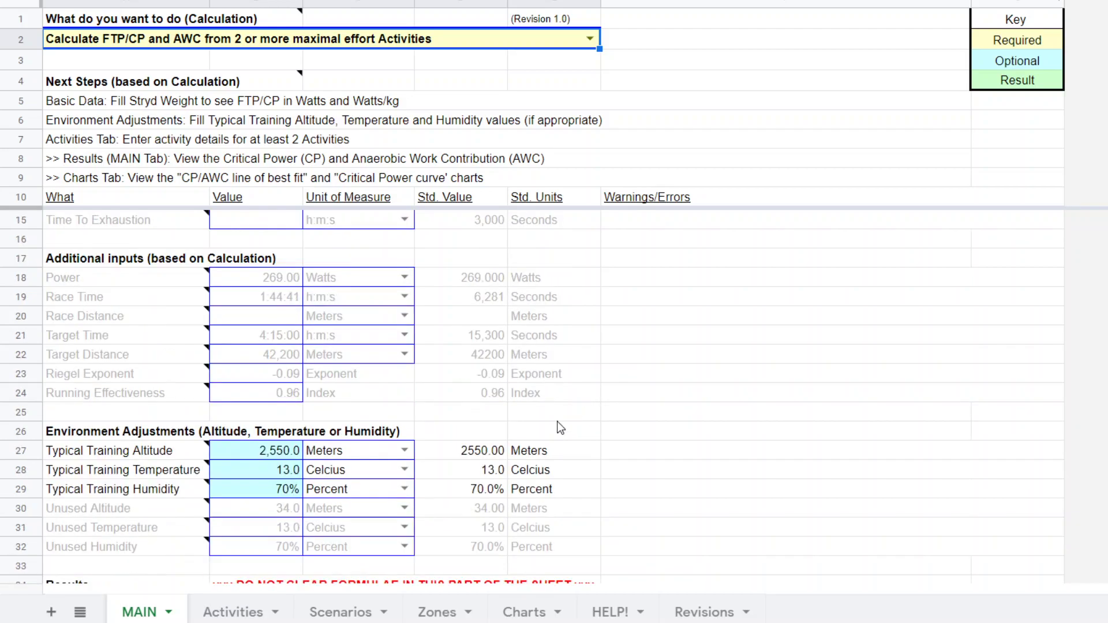
On the Activities sheet, keep power in Watts and time in h:m:s.
click(235, 613)
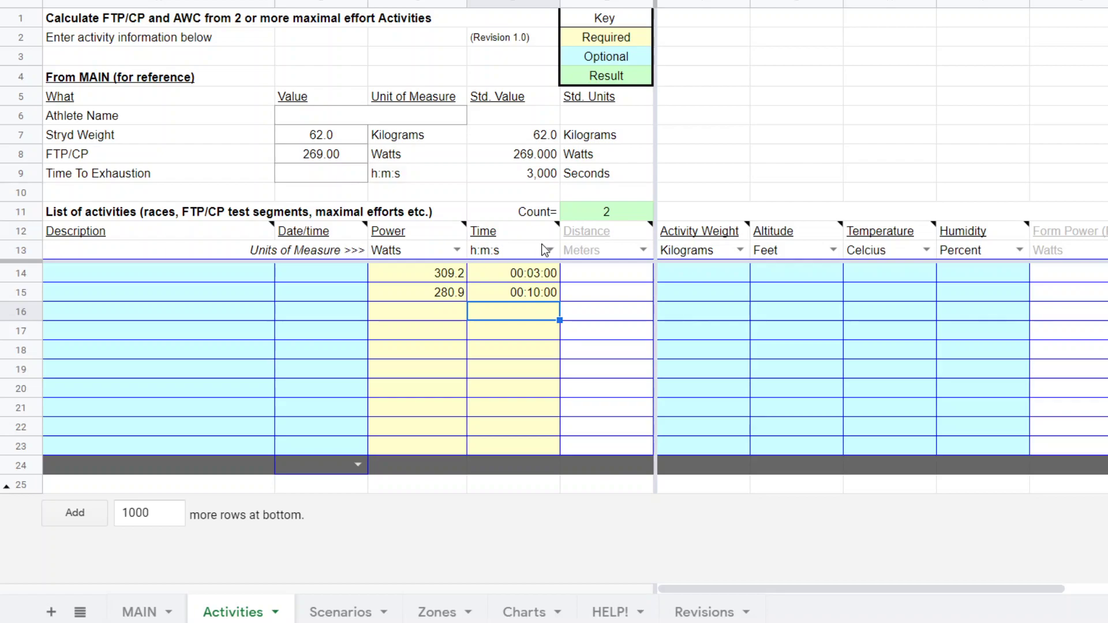
click(457, 249)
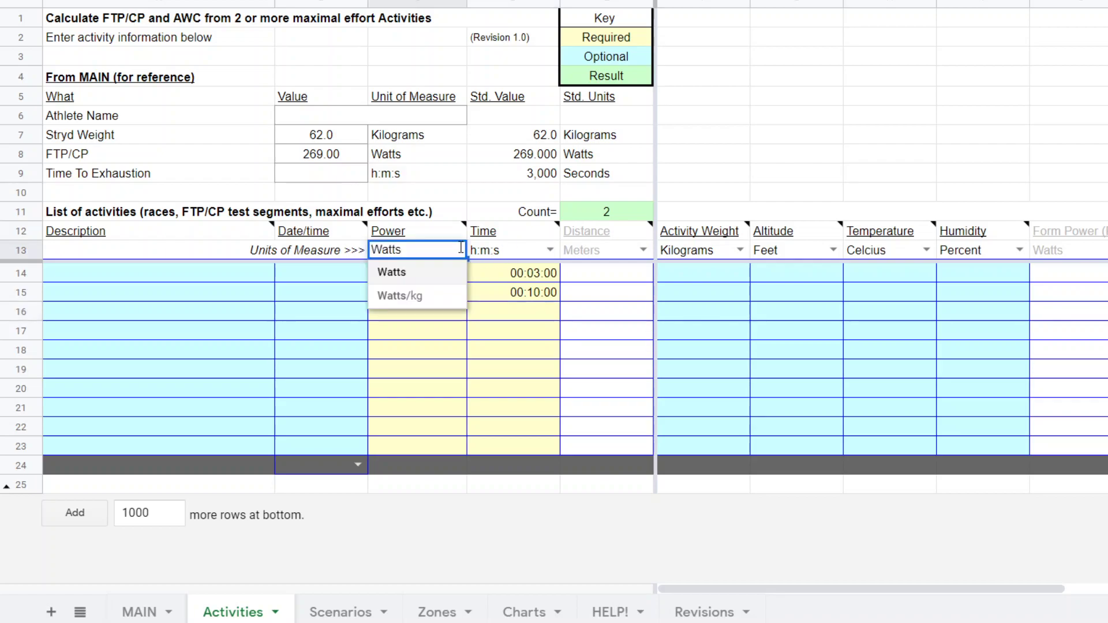
click(419, 282)
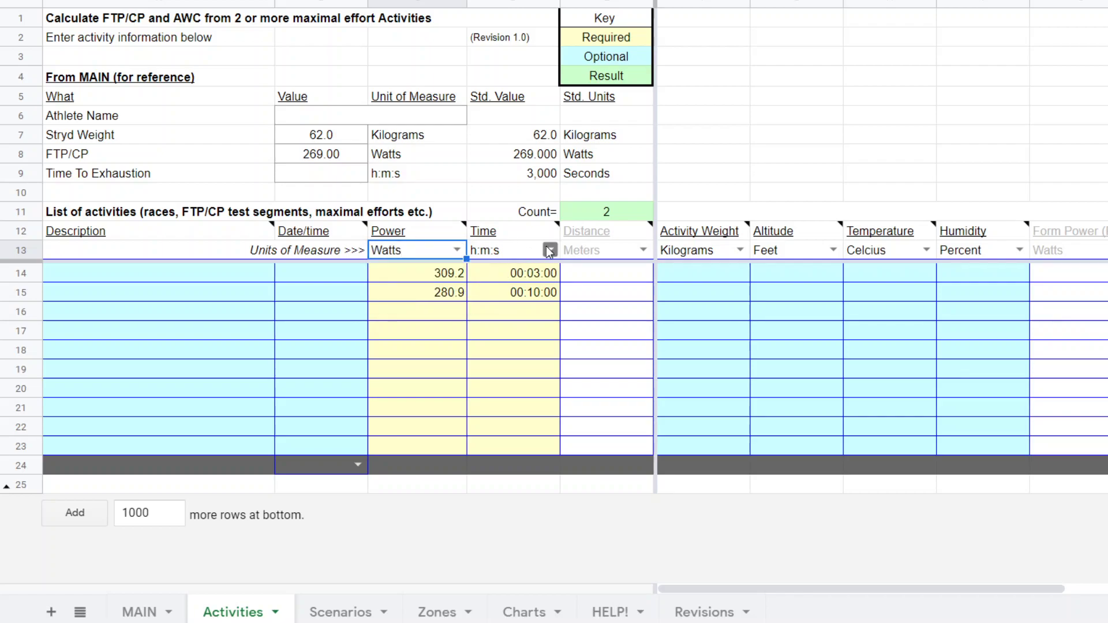
click(550, 250)
click(517, 277)
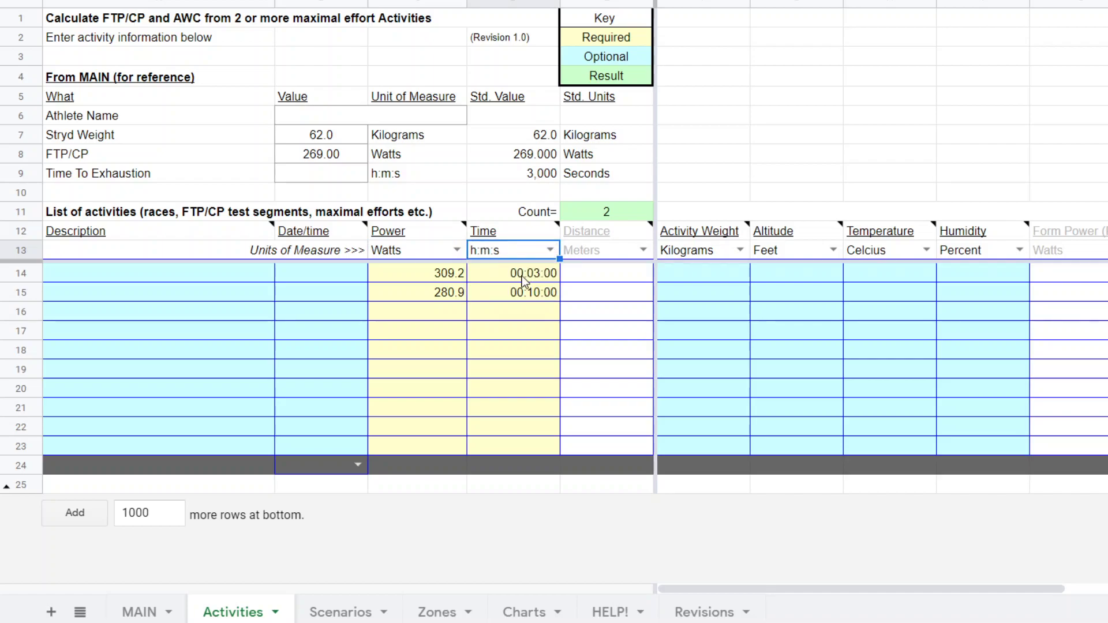
click(143, 613)
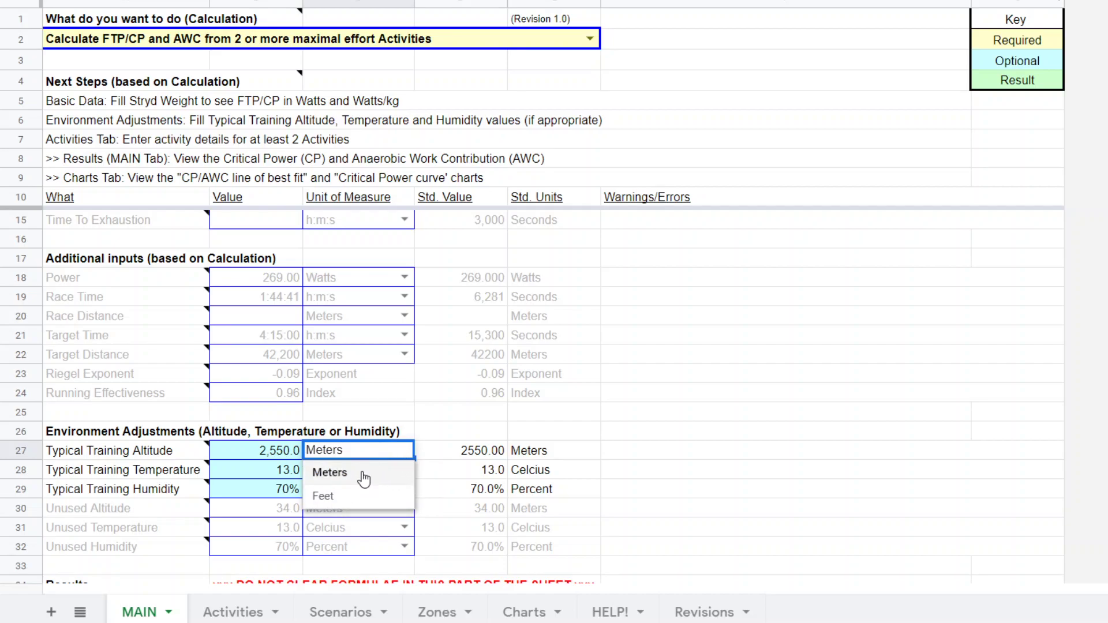
click(358, 478)
click(385, 477)
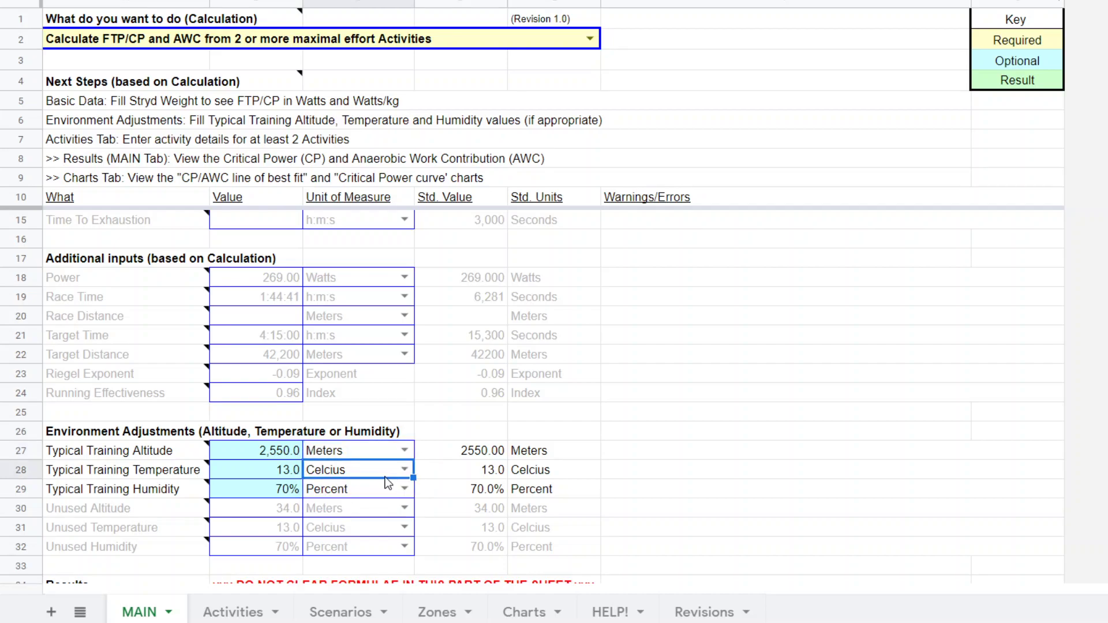
click(404, 469)
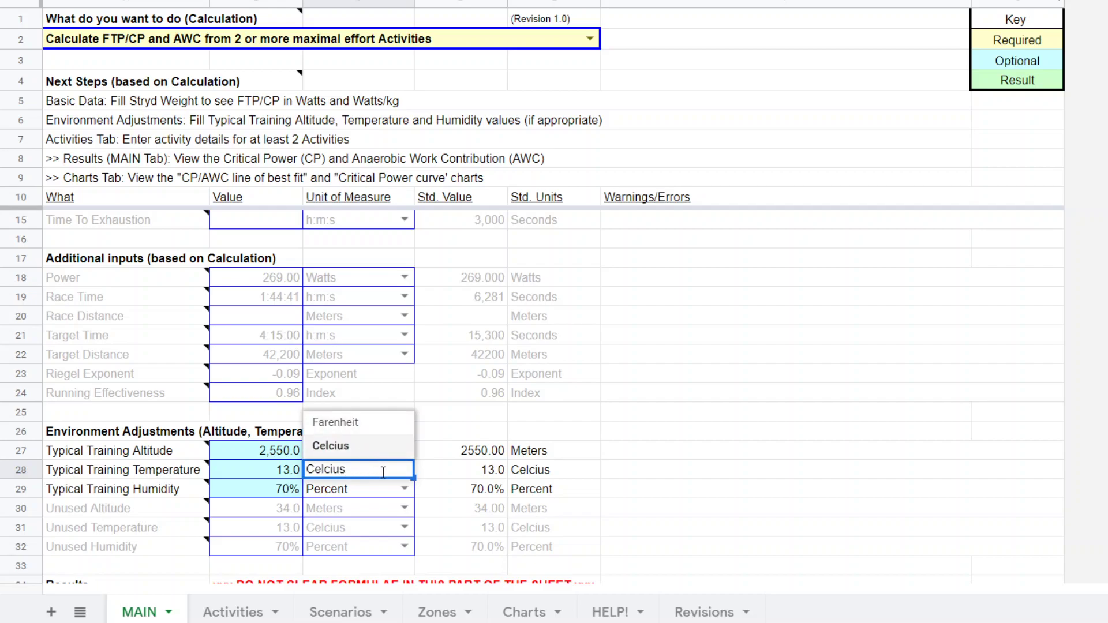
click(710, 478)
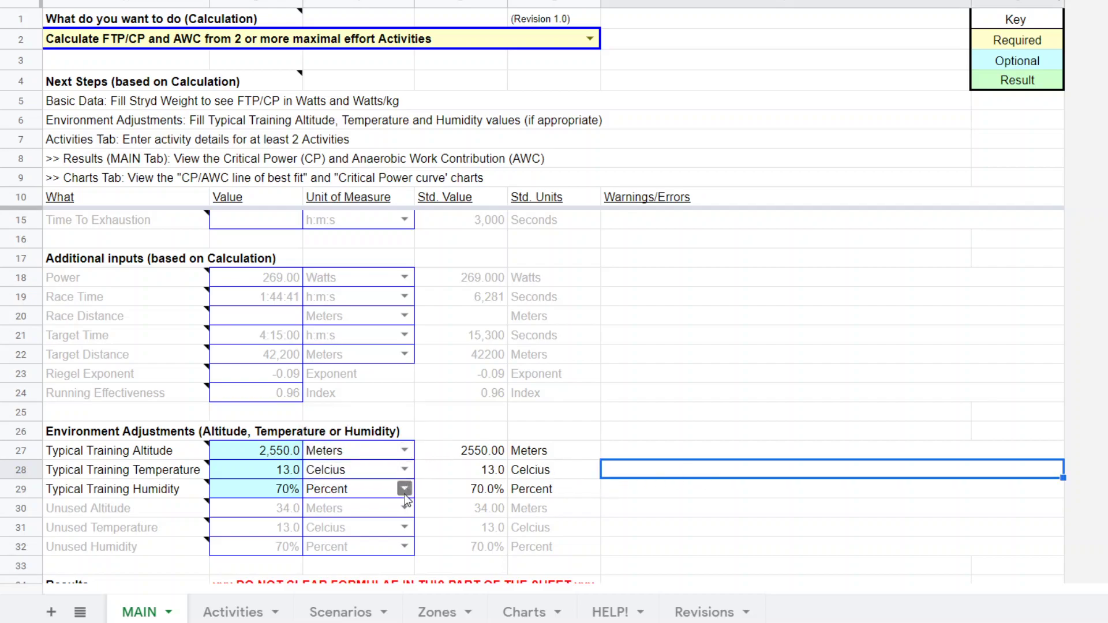
click(237, 611)
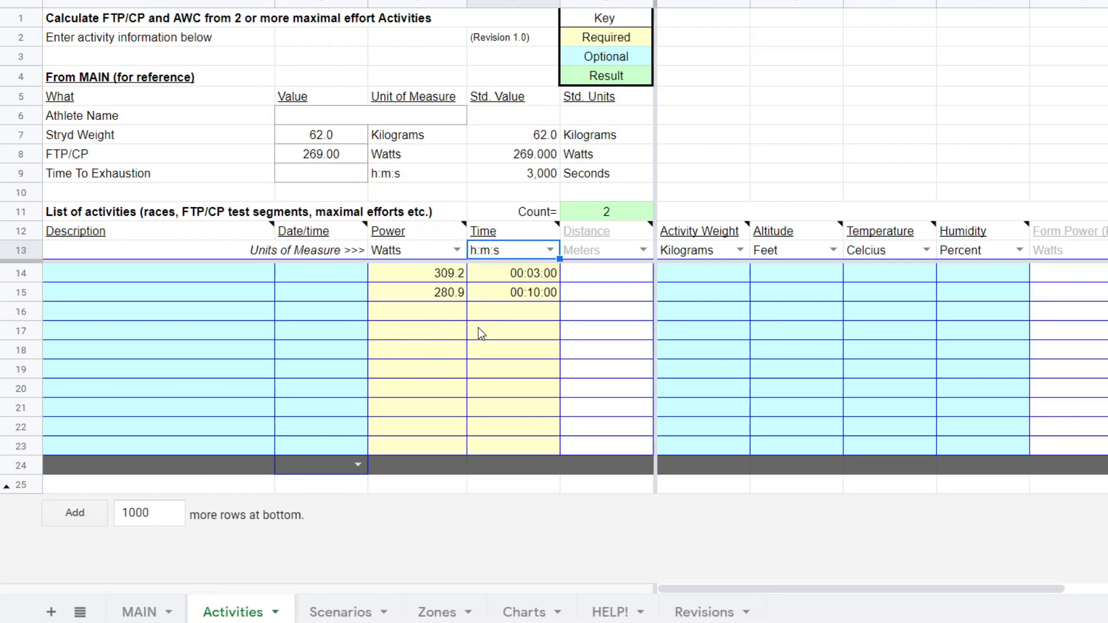
Review MAIN results: FTP/CP 268.8 W, 4.335 W/kg, AWC 7.277 kJ, and read the AWC note.
click(145, 611)
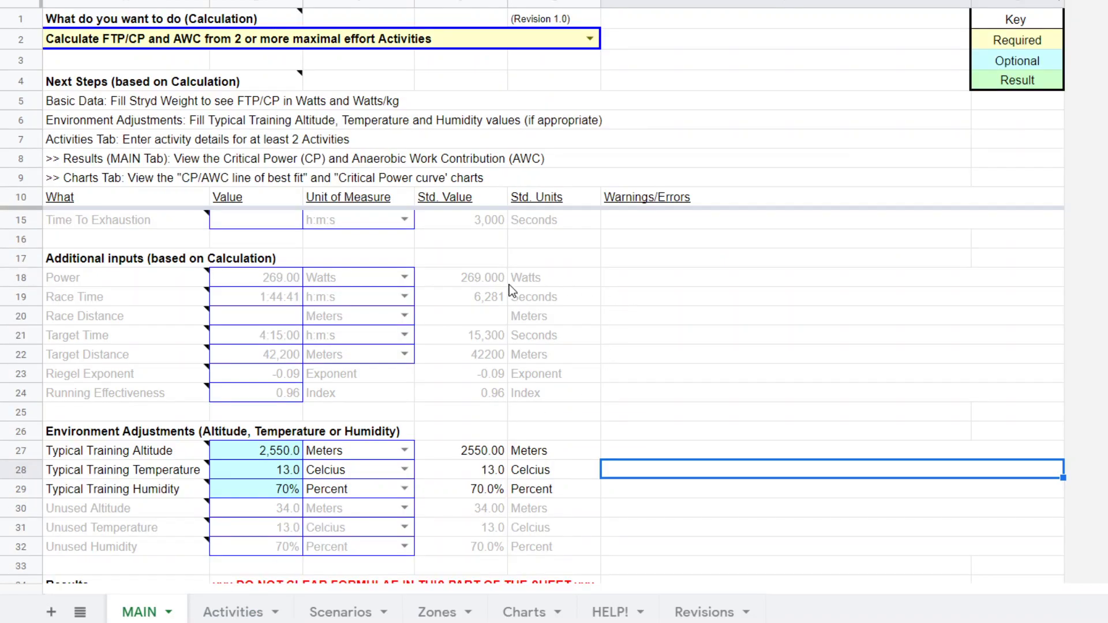
scroll(509, 285, down, 4)
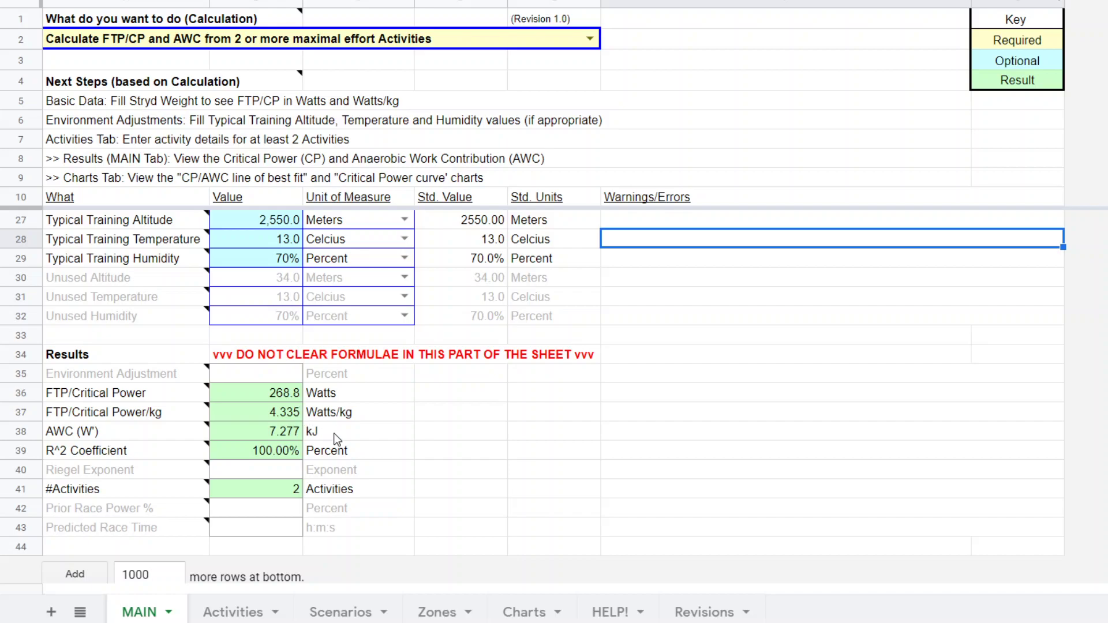
mouse_move(57, 434)
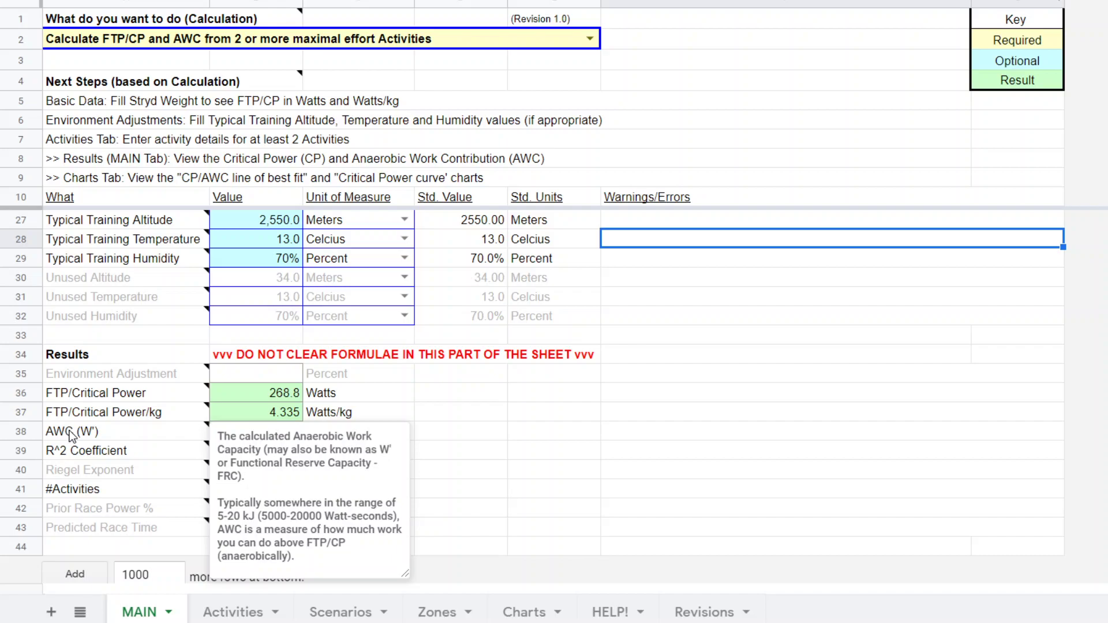
click(479, 420)
mouse_move(126, 431)
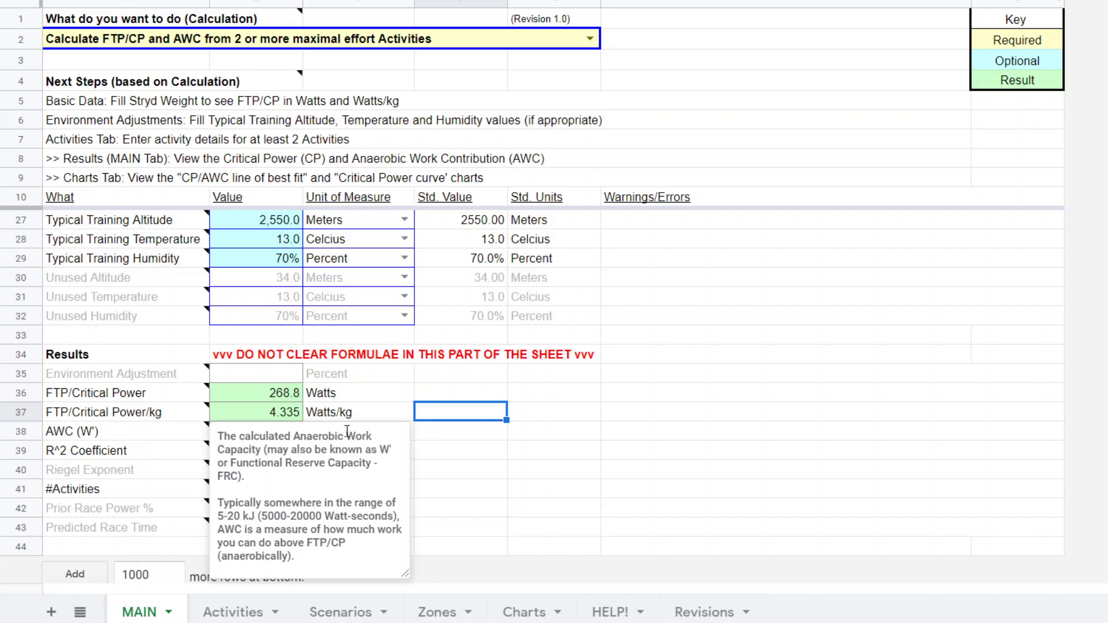
key(Down)
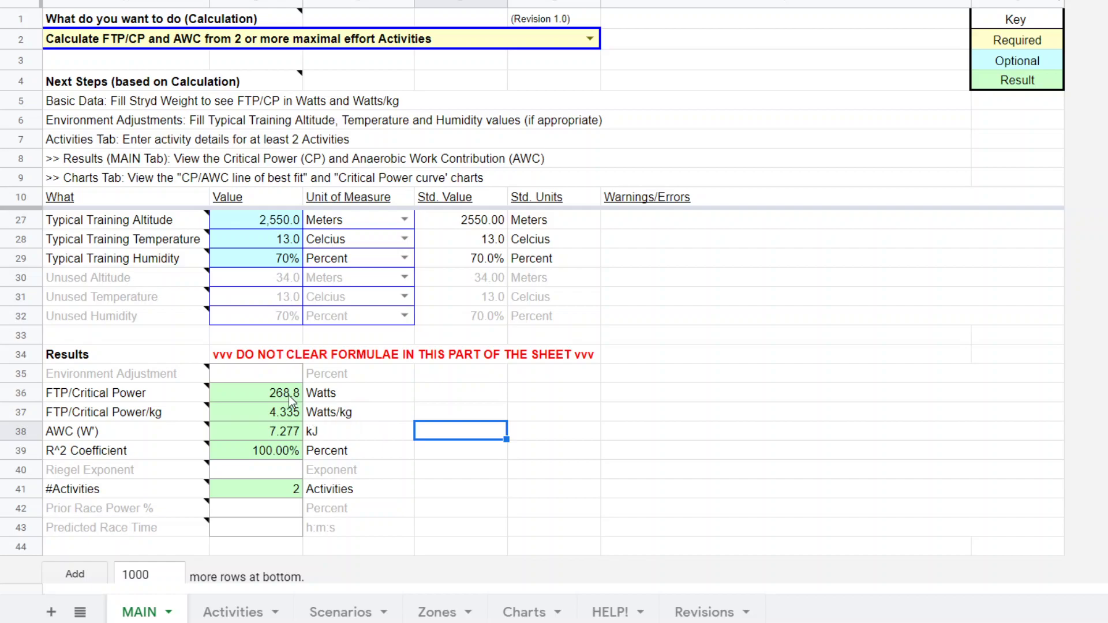
scroll(288, 395, up, 2)
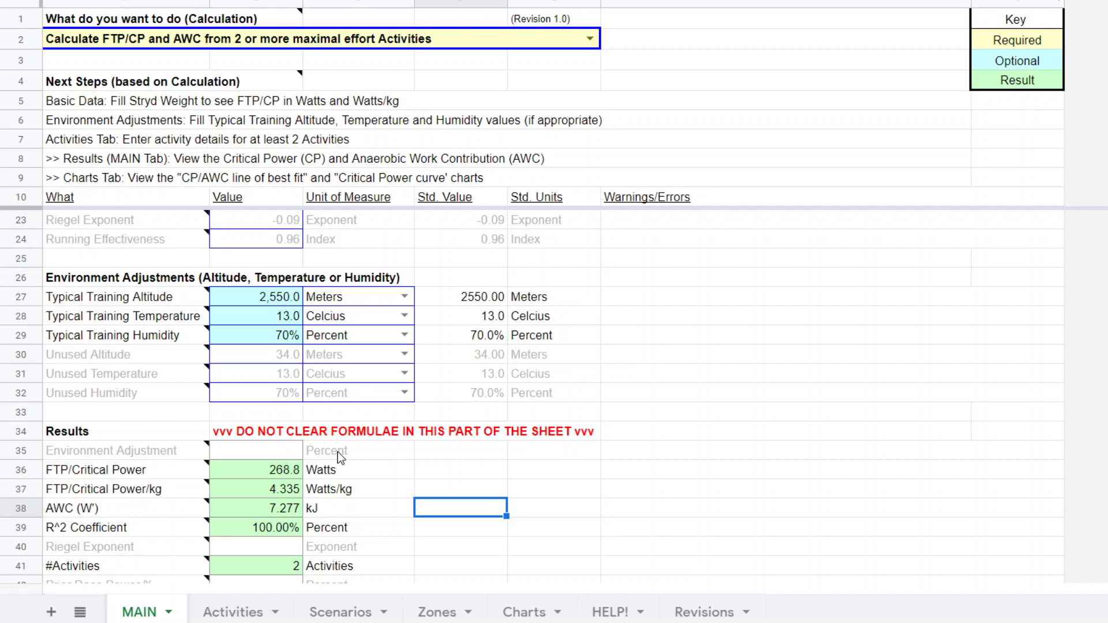
Scroll to the top of MAIN and open the 'What do you want to do' calculation list.
scroll(687, 456, up, 2)
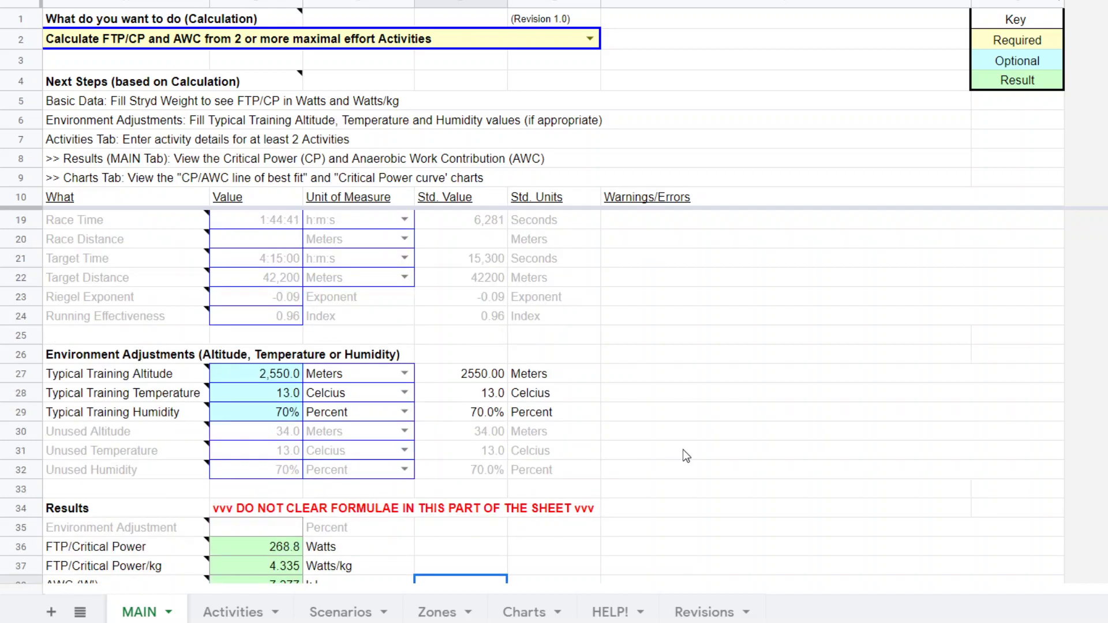
scroll(685, 456, up, 2)
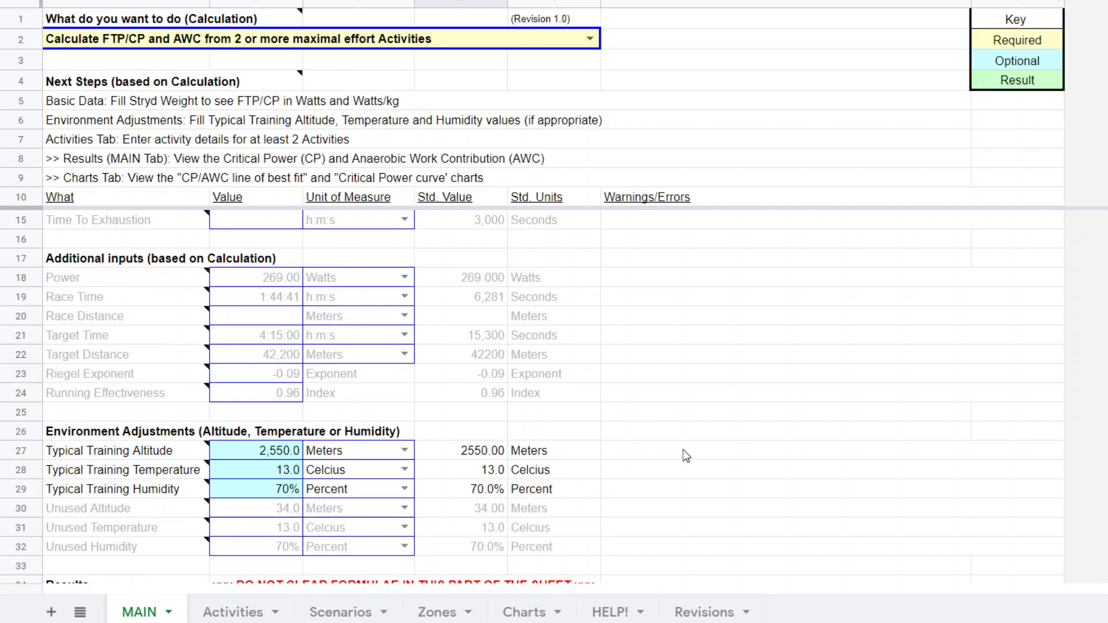
scroll(686, 456, up, 2)
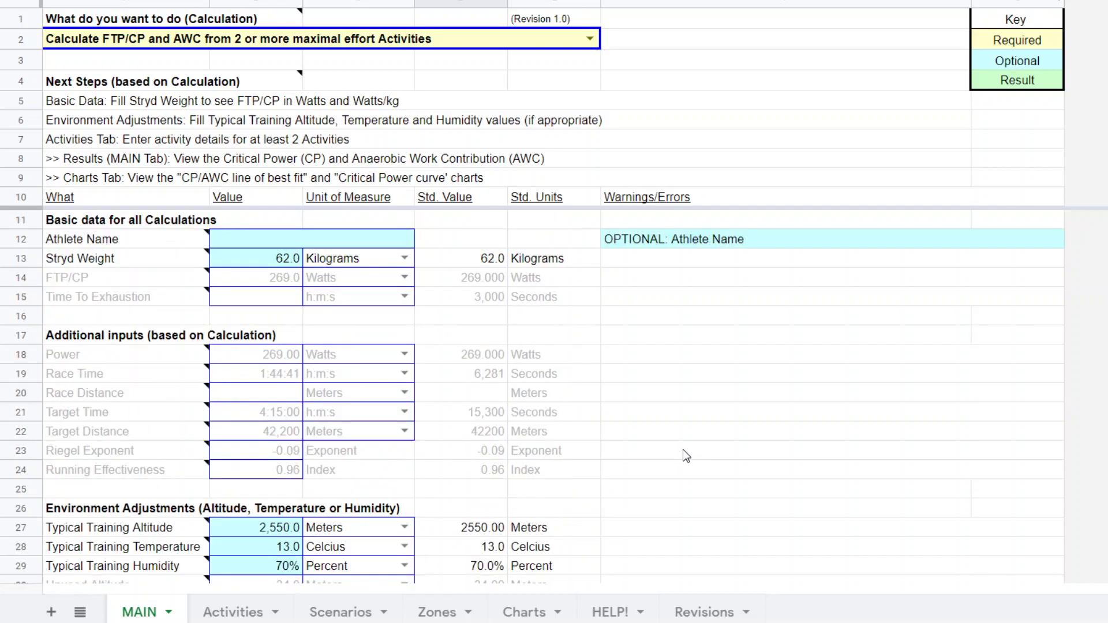
click(590, 38)
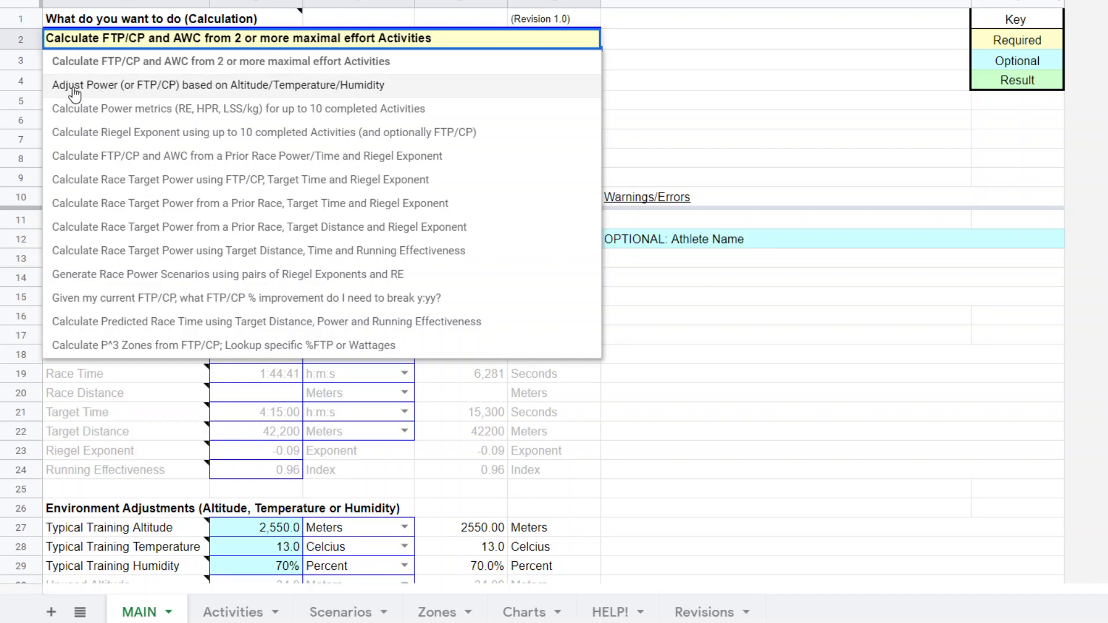
Select 'Adjust Power (or FTP/CP) based on Altitude/Temperature/Humidity' and review the 297.2 W result.
click(329, 86)
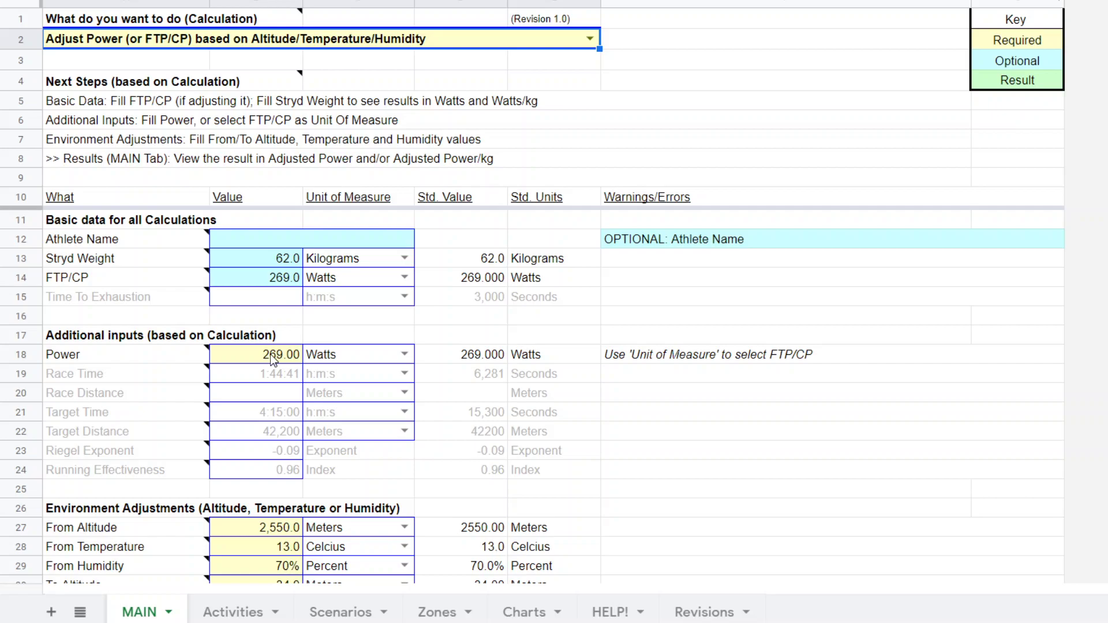
scroll(264, 375, down, 3)
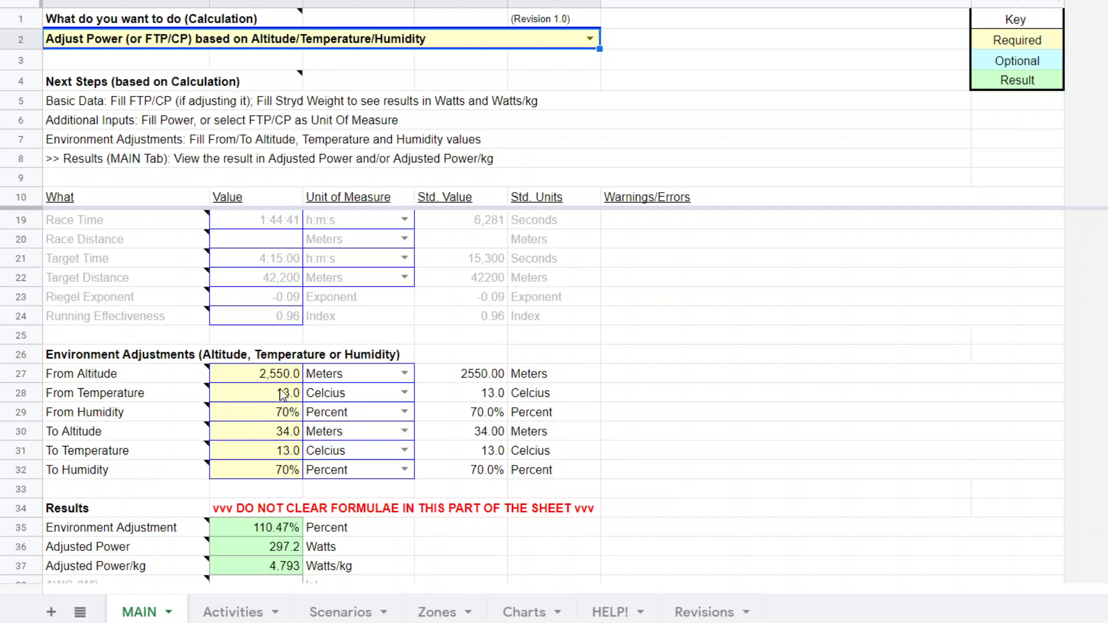
mouse_move(163, 400)
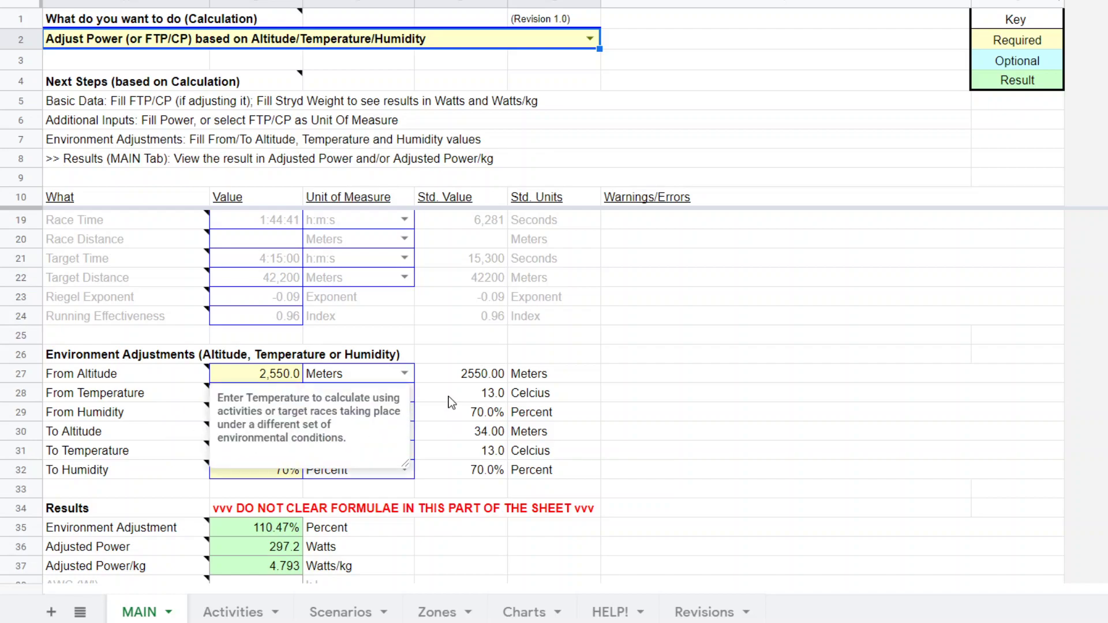
click(449, 395)
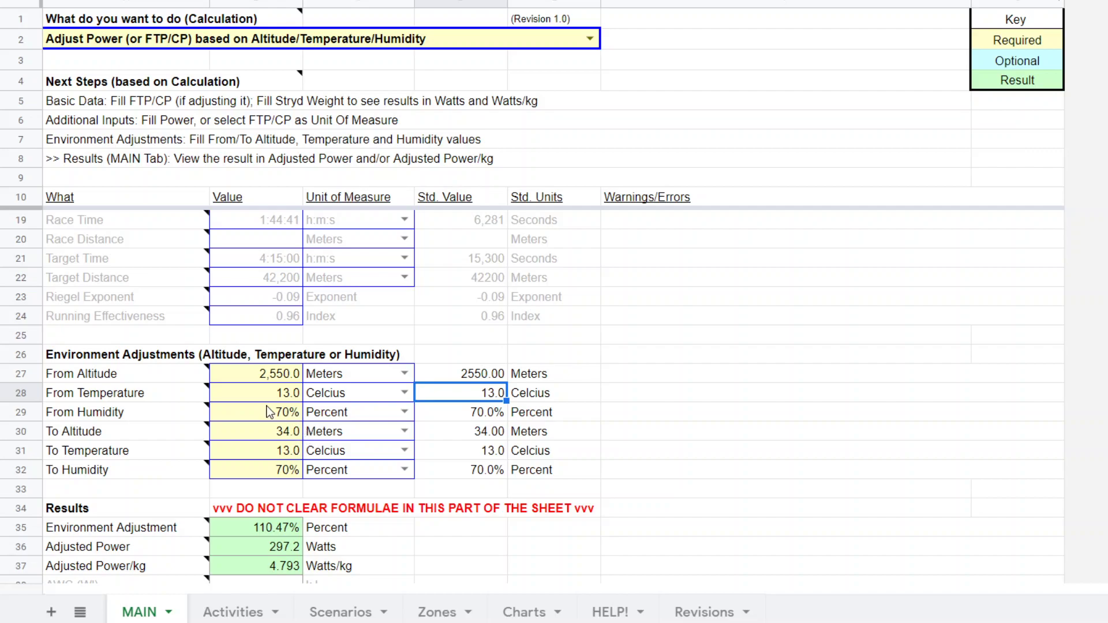
scroll(269, 412, down, 2)
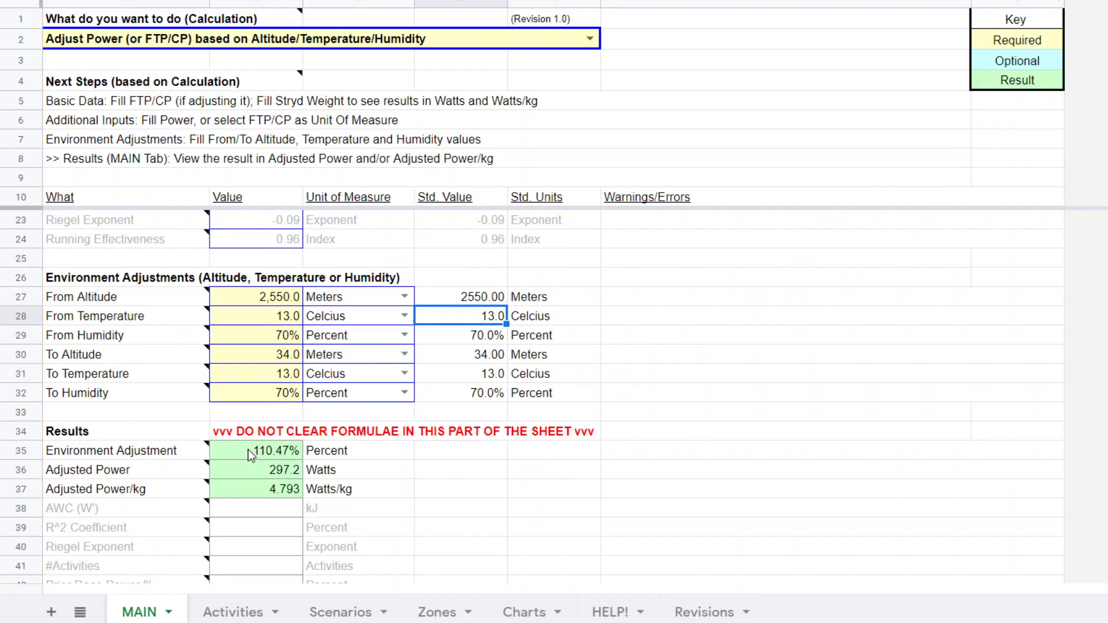
mouse_move(144, 449)
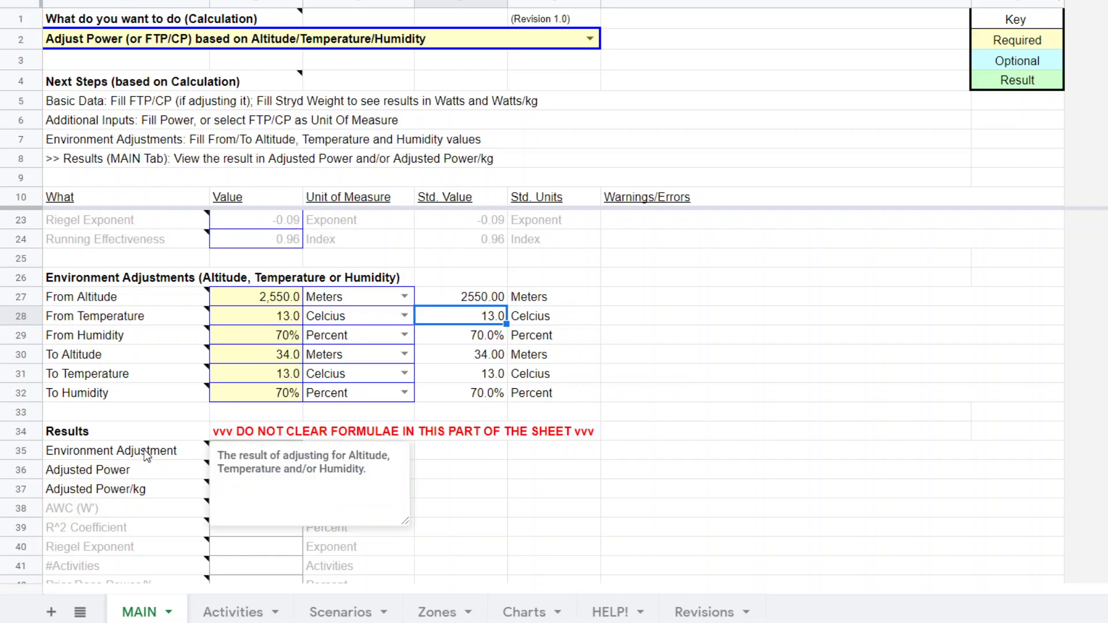
click(474, 459)
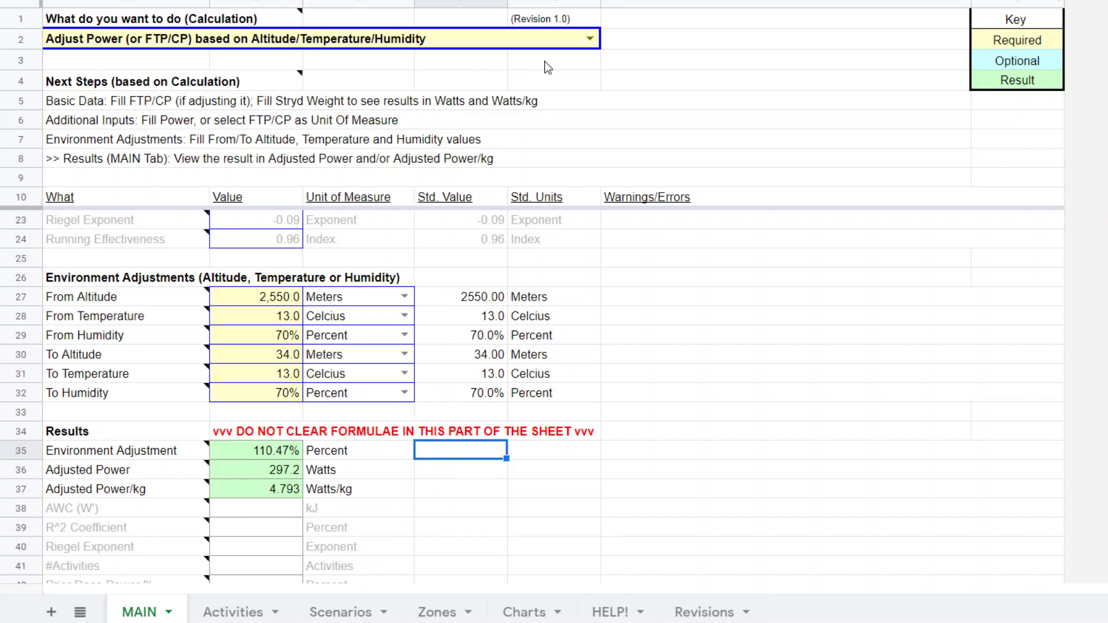
Set the calculation to 'Generate Race Power Scenarios using pairs of Riegel Exponents and RE'.
click(591, 40)
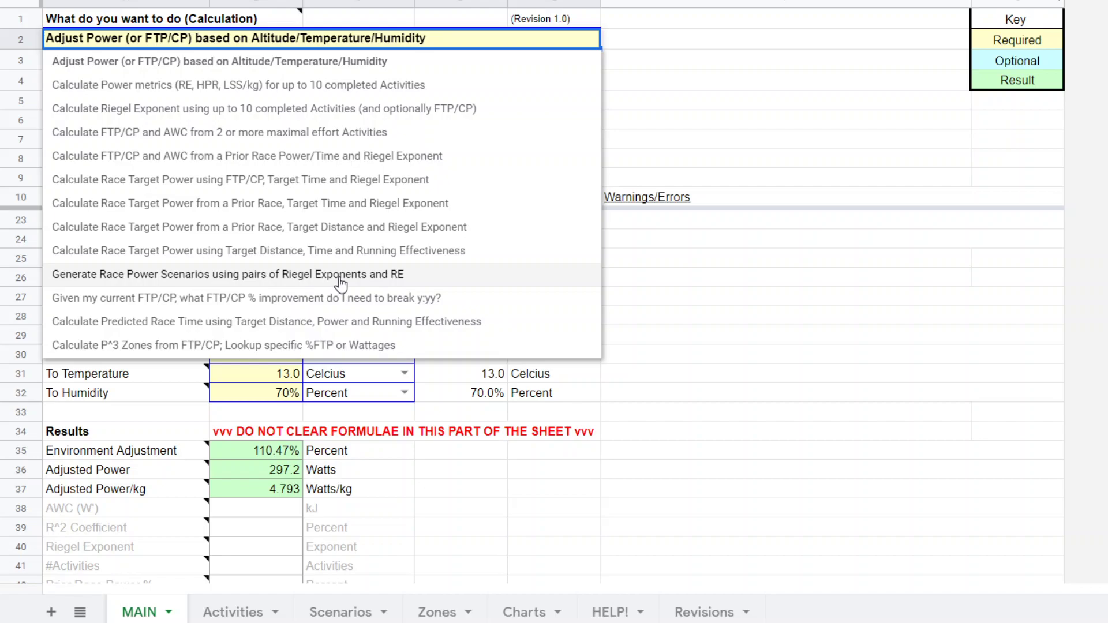
click(427, 274)
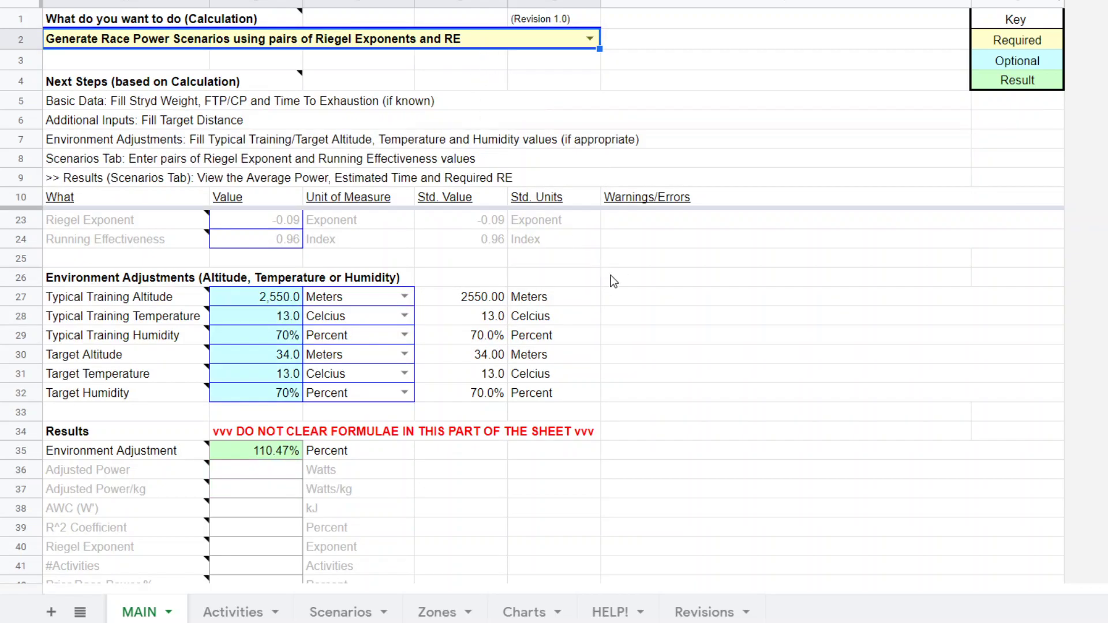
View the Scenarios table, then return to MAIN's Basic data showing a 42,200 m target distance.
click(339, 613)
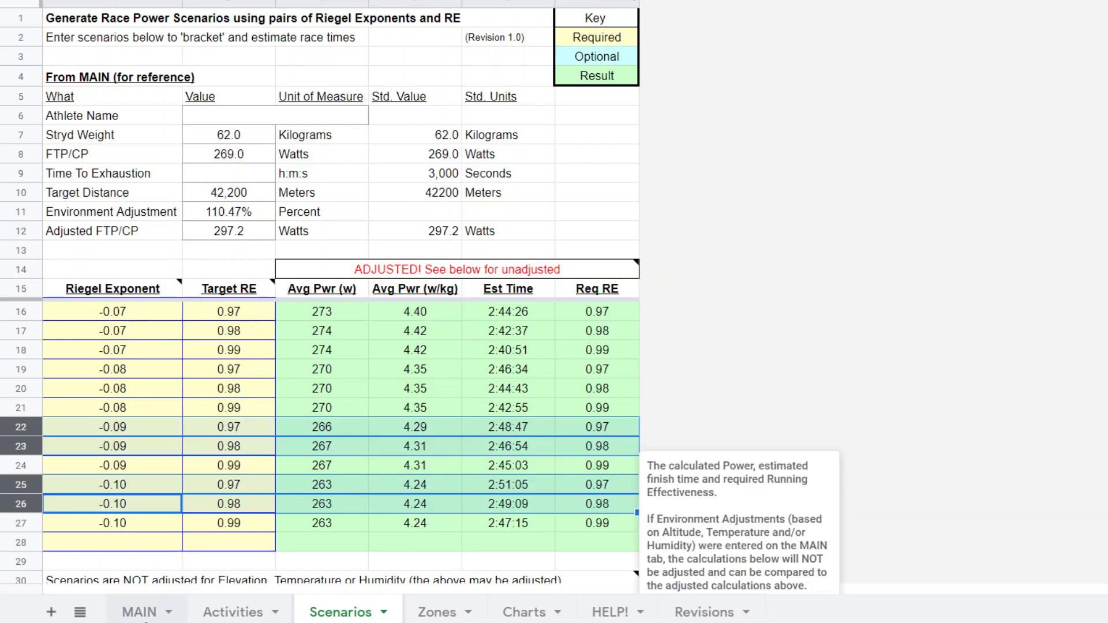
click(140, 612)
scroll(653, 294, up, 4)
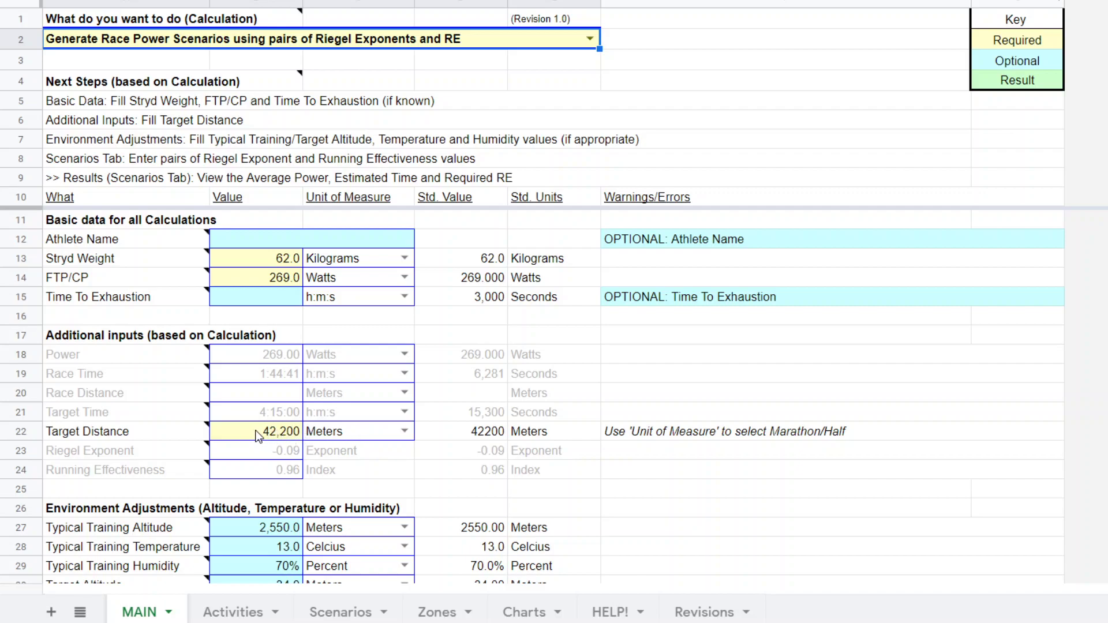
Change the Target Distance unit to Marathon, giving a standard value of 42,195 meters.
click(254, 434)
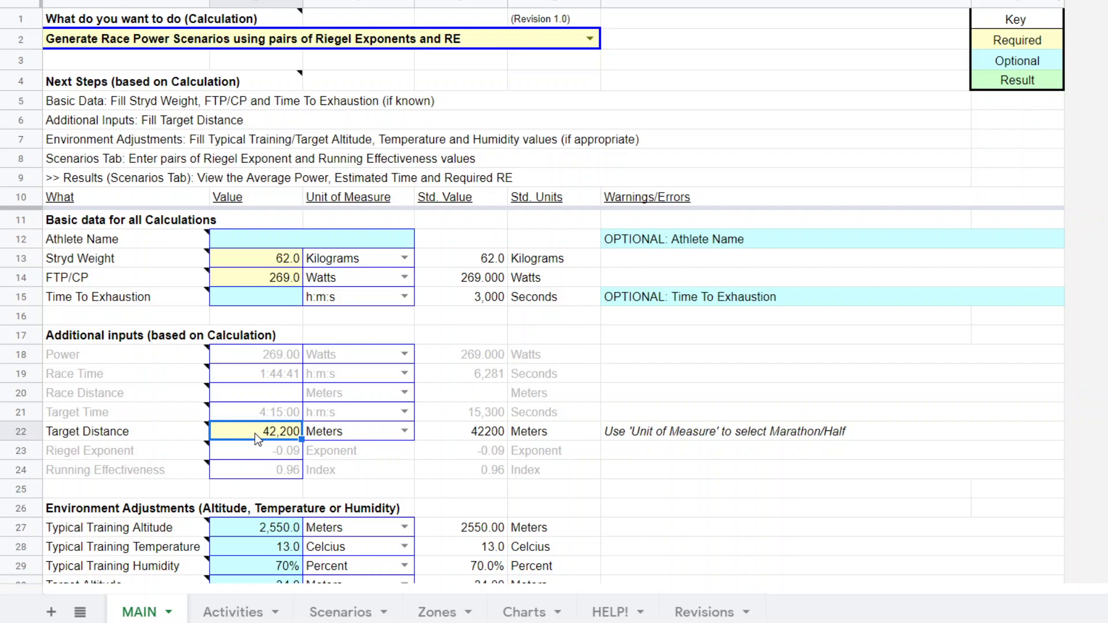
text(marathon)
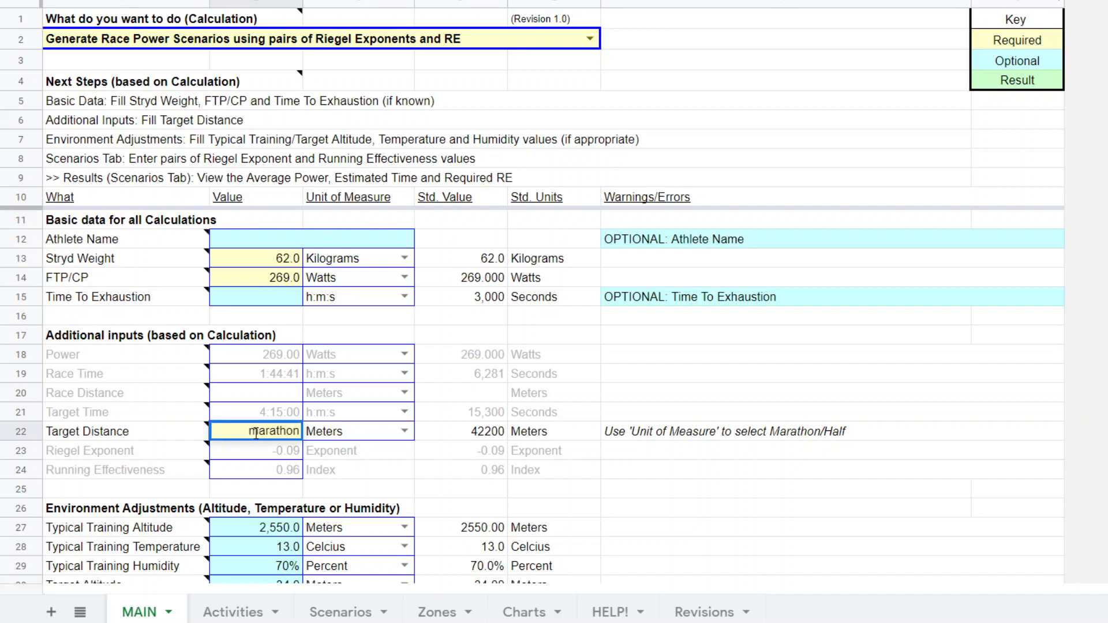
key(Return)
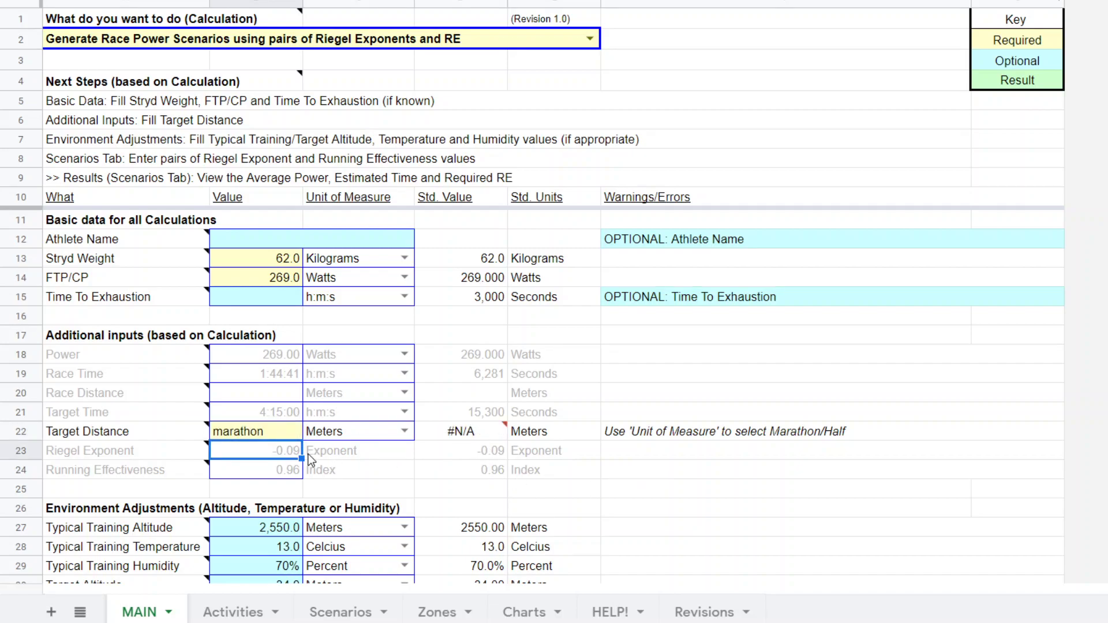
click(285, 437)
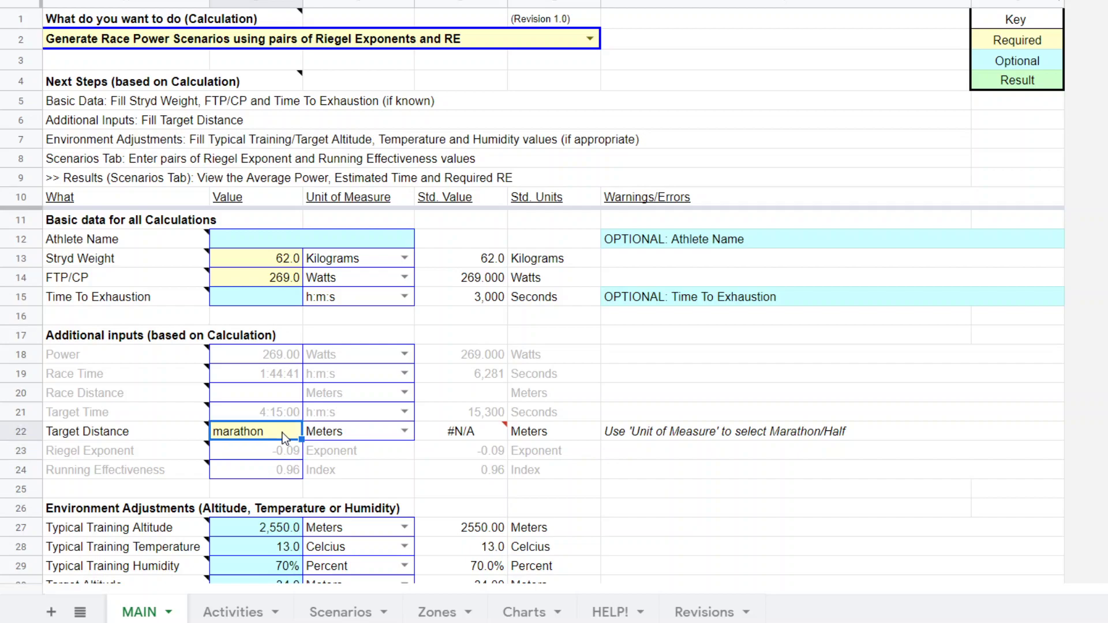
click(404, 433)
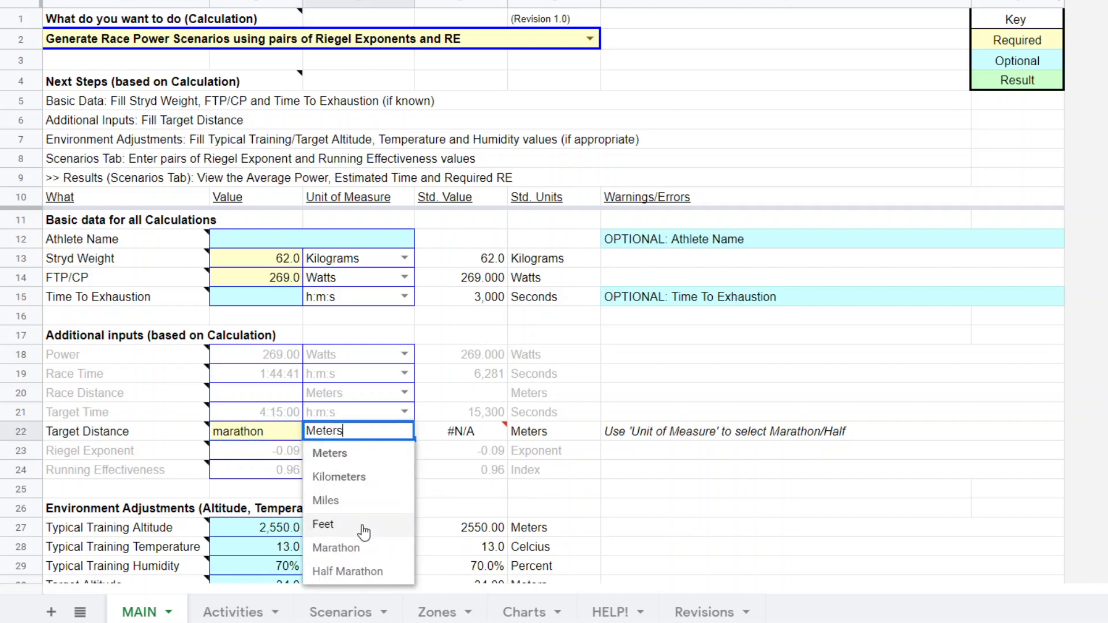
click(357, 551)
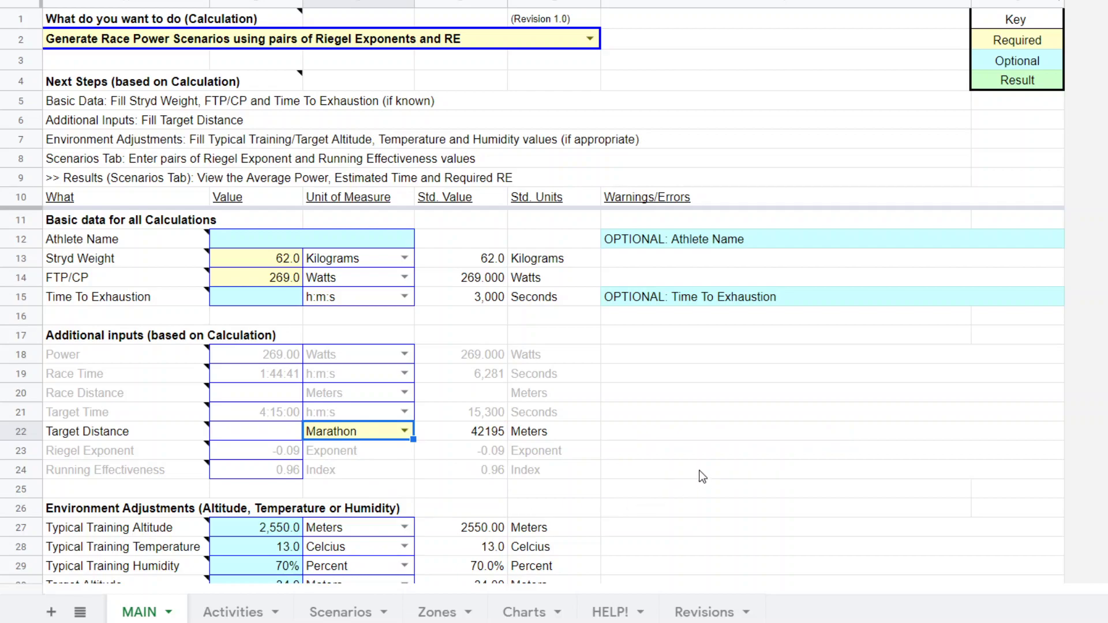
double_click(401, 430)
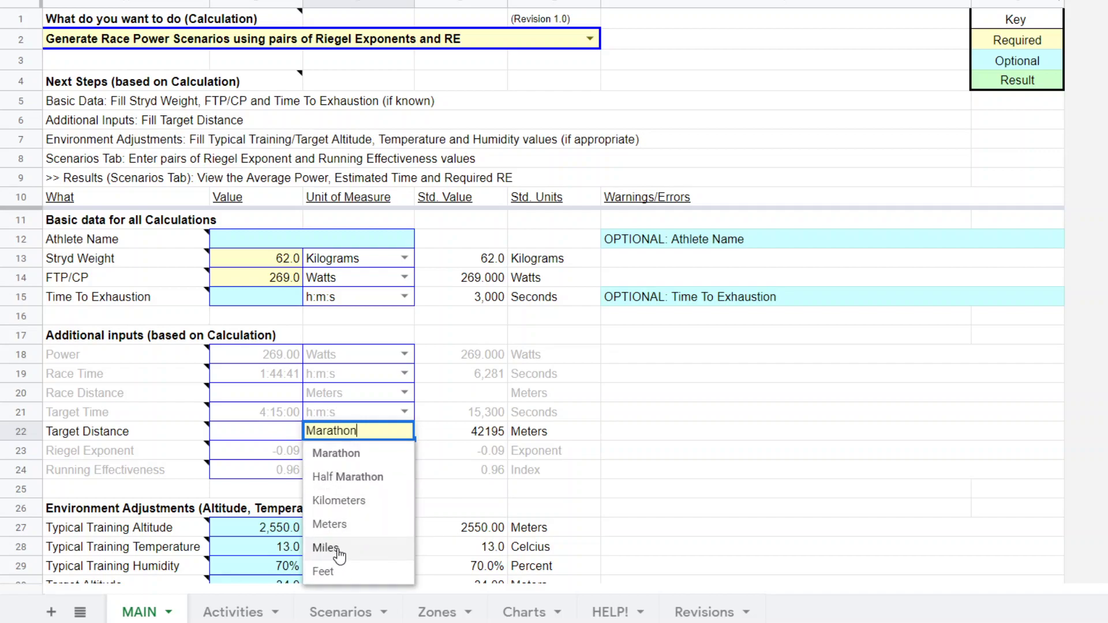
click(265, 432)
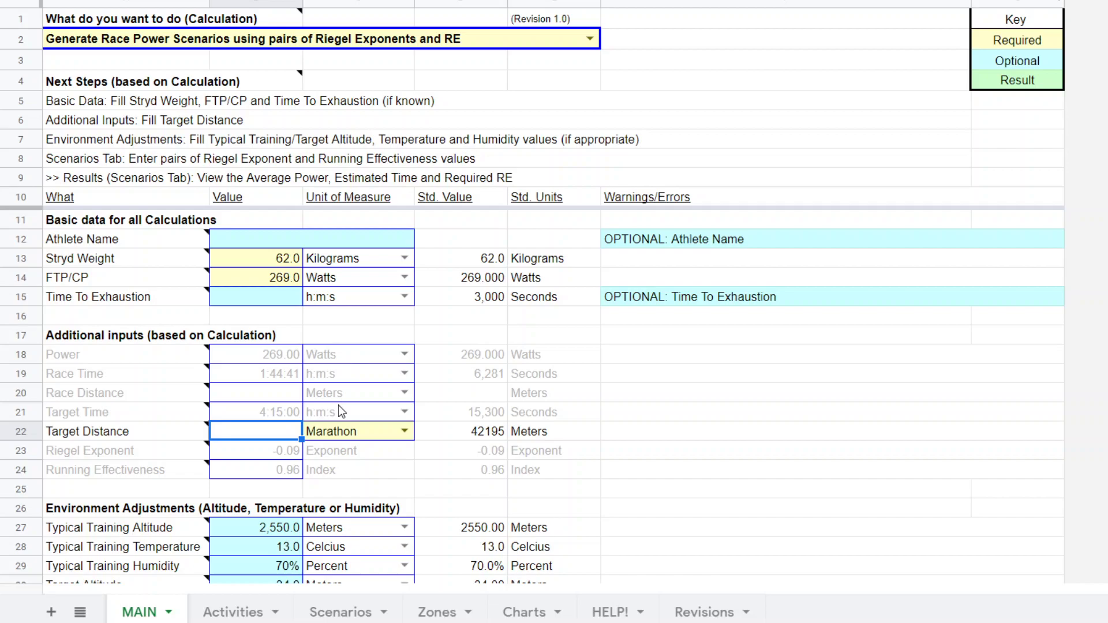
scroll(340, 410, down, 4)
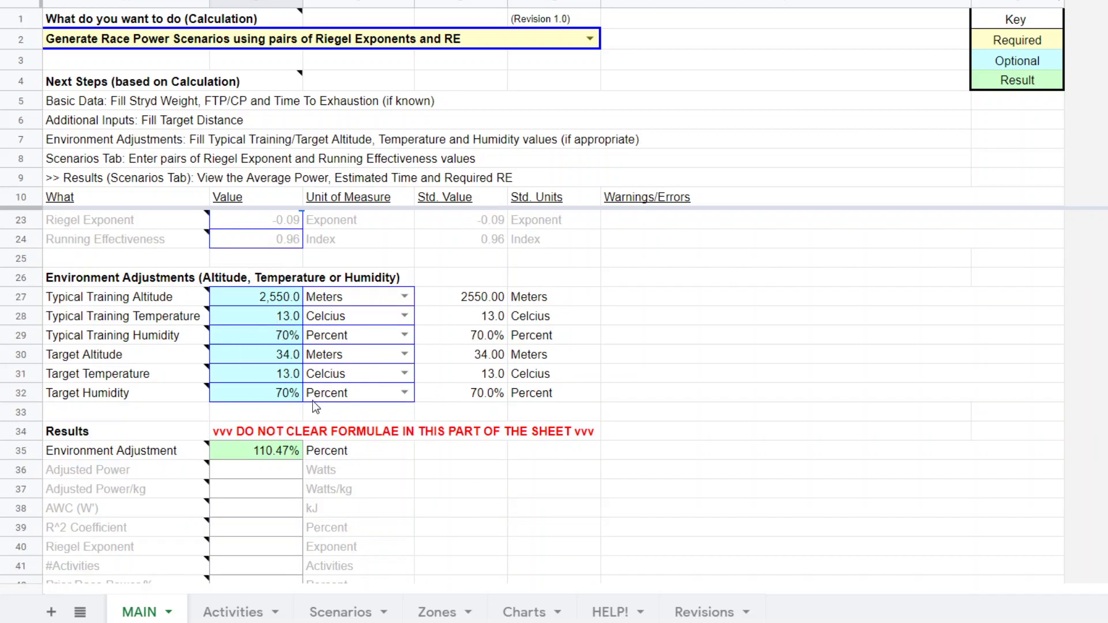
Show the Scenarios sheet's 12 Riegel/RE pairs with marathon times from 2:40:50 to 2:51:04.
click(341, 611)
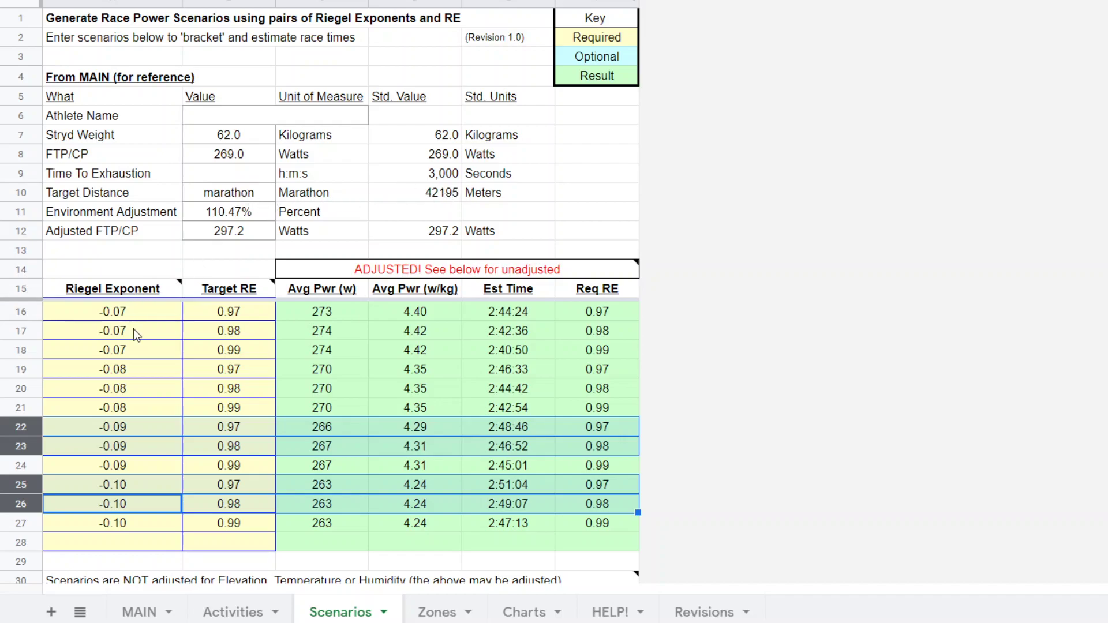
mouse_move(145, 292)
mouse_move(753, 622)
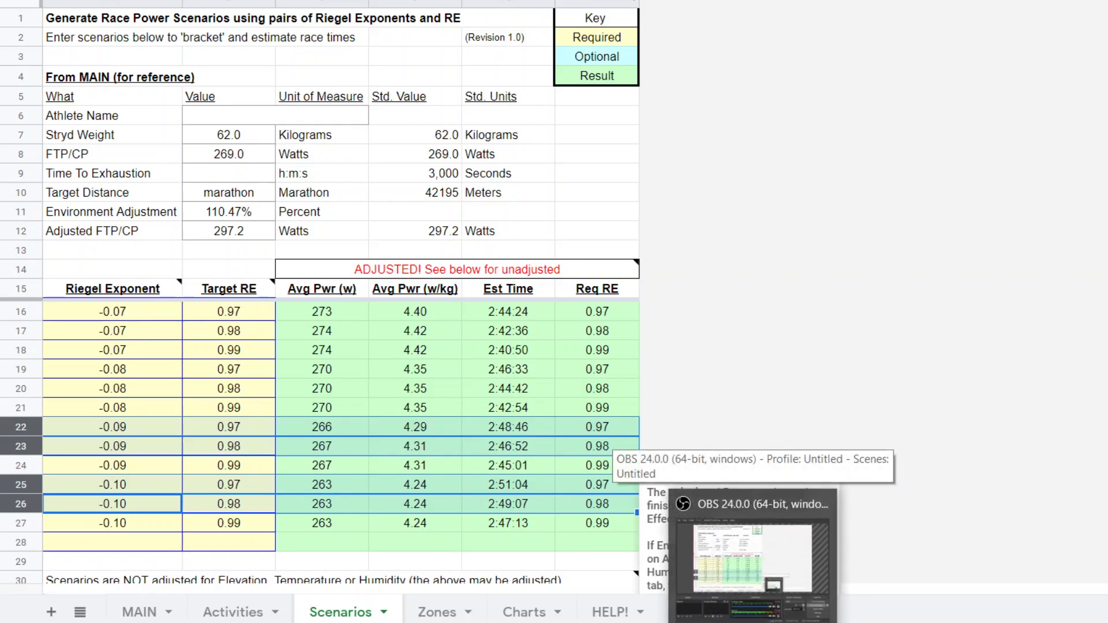